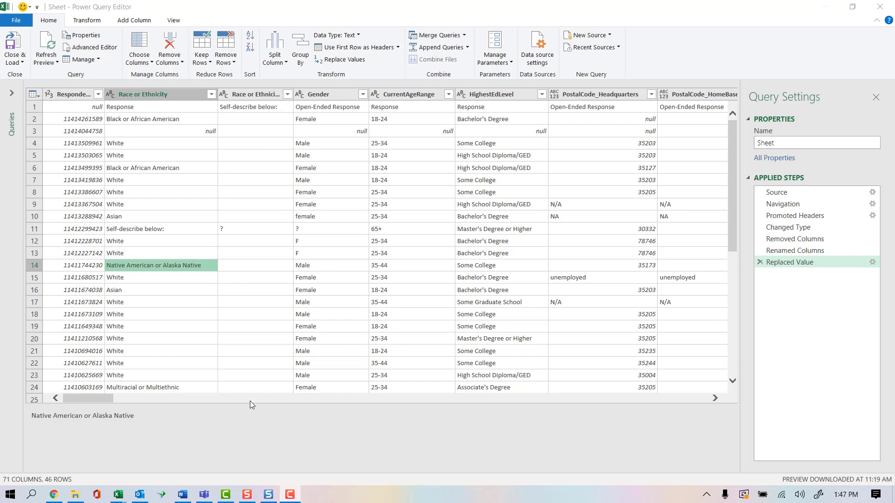
Replace 'Self-describe below:' in Race or Ethnicity with an empty value.
{"action": "left_click", "coordinate": [144, 230]}
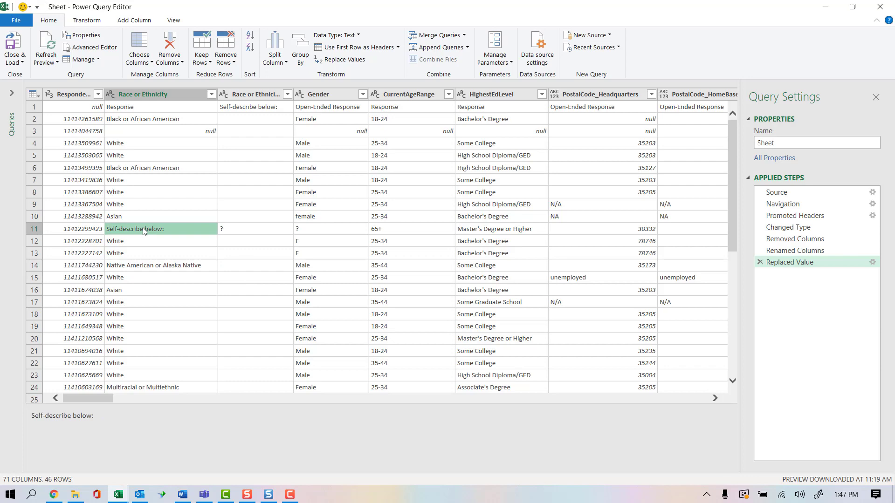
{"action": "right_click", "coordinate": [143, 229]}
{"action": "left_click", "coordinate": [184, 261]}
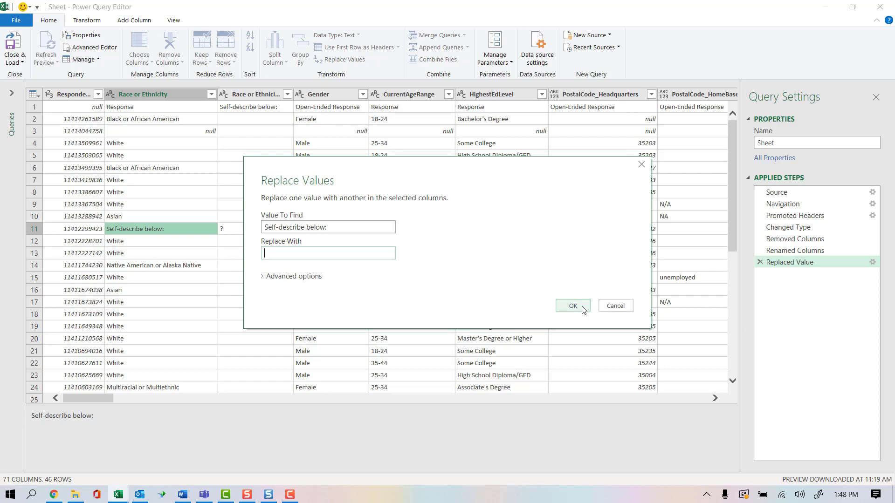
{"action": "left_click", "coordinate": [573, 306]}
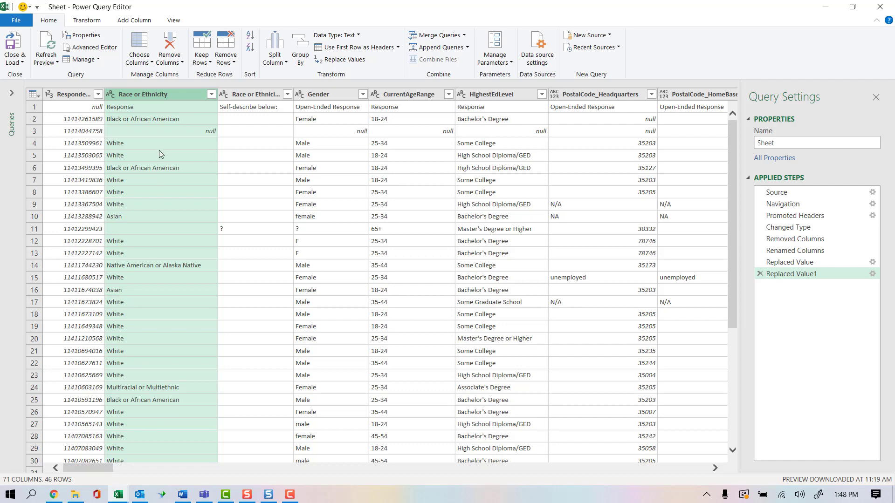
Replace null values in Race or Ethnicity with 'Did Not Provide Info'.
{"action": "left_click", "coordinate": [187, 133]}
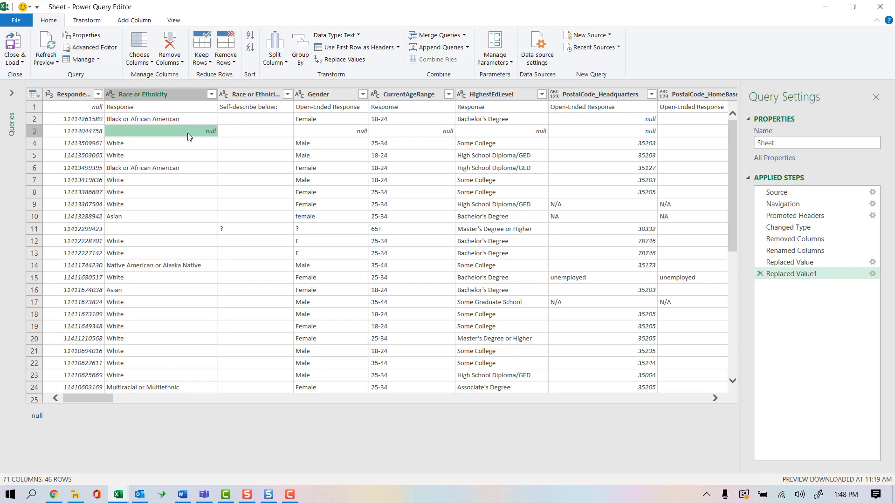
{"action": "right_click", "coordinate": [188, 135]}
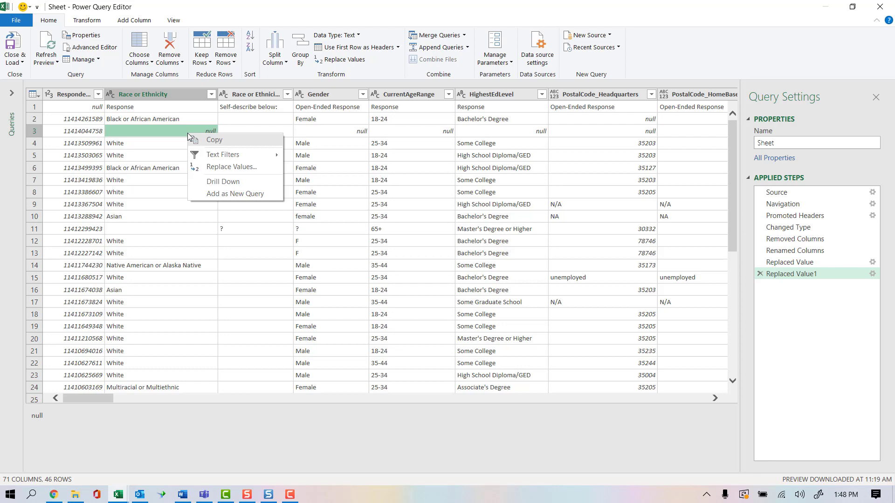
{"action": "left_click", "coordinate": [218, 167]}
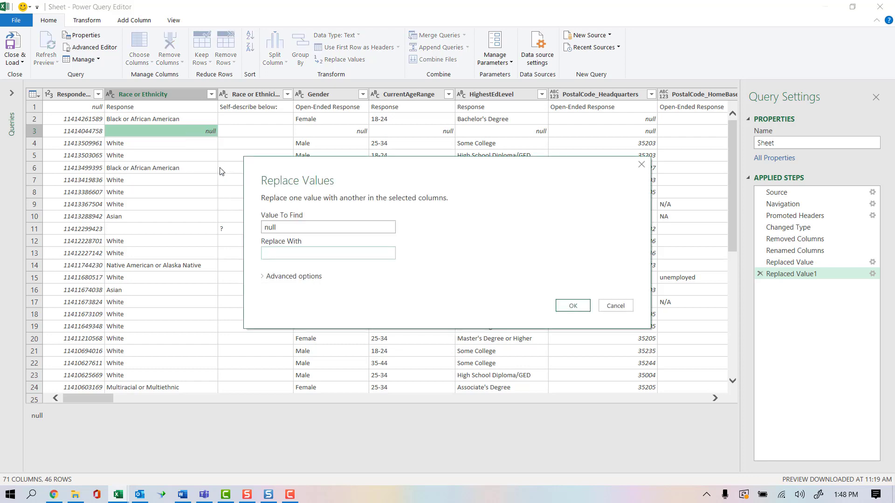
{"action": "type", "text": "Did Not Prof"}
{"action": "type", "text": "ide Info"}
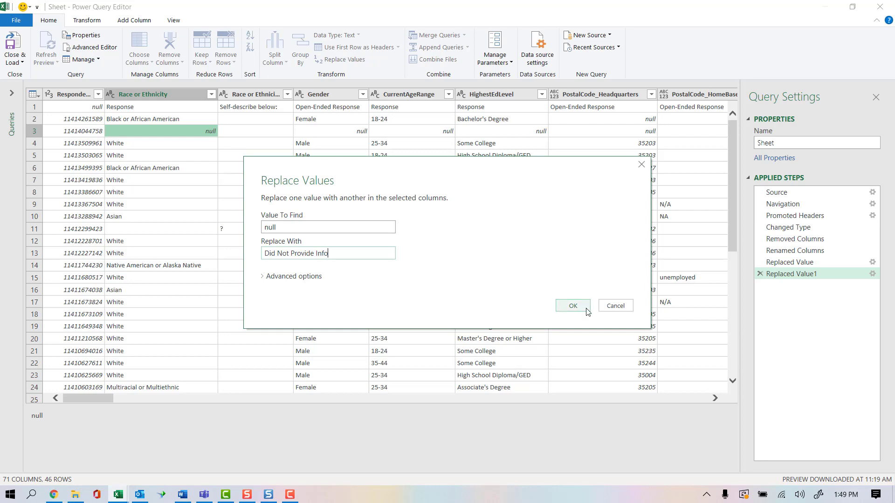
{"action": "left_click", "coordinate": [586, 312]}
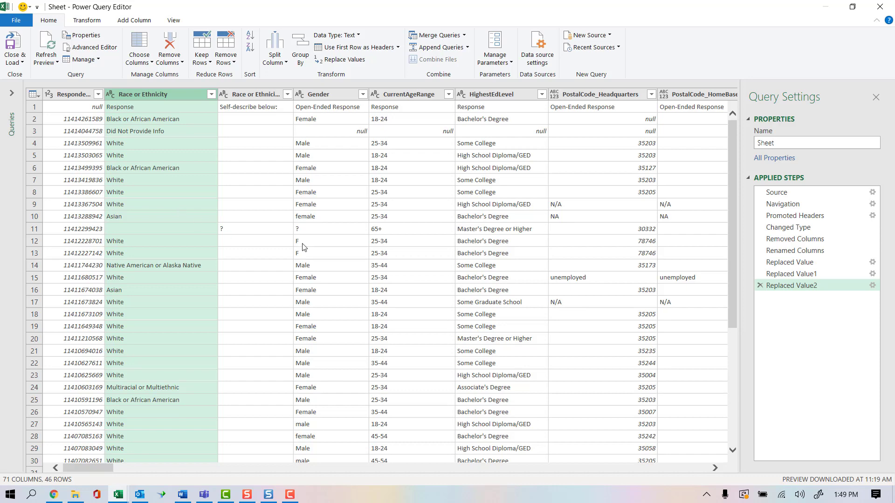
Replace Gender 'F' with 'Female', matching entire cell contents only.
{"action": "left_click", "coordinate": [327, 245]}
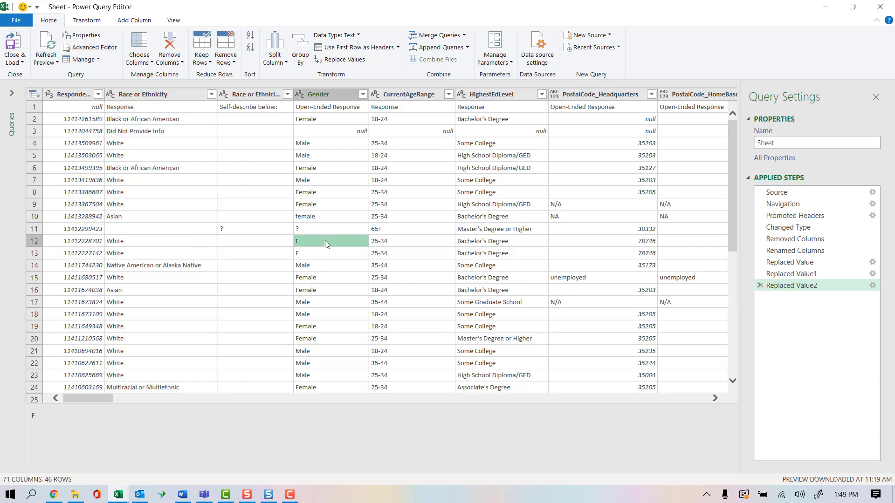
{"action": "right_click", "coordinate": [325, 242]}
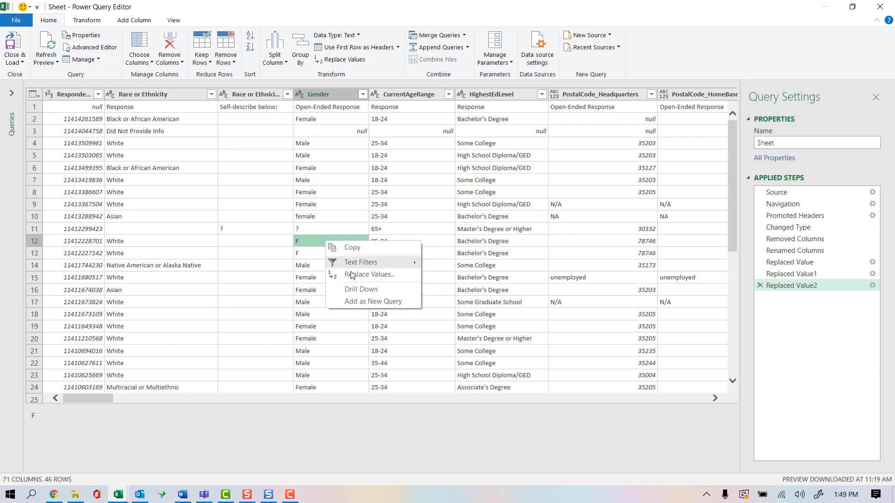
{"action": "left_click", "coordinate": [380, 275]}
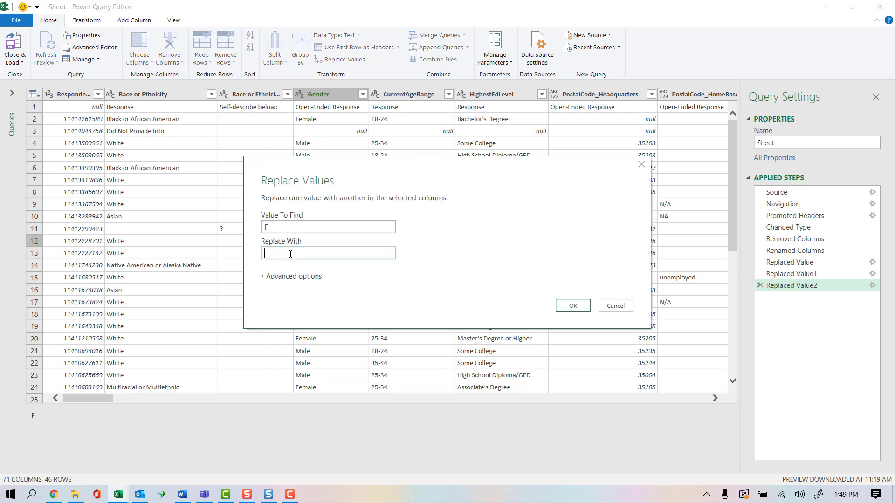
{"action": "type", "text": "Female"}
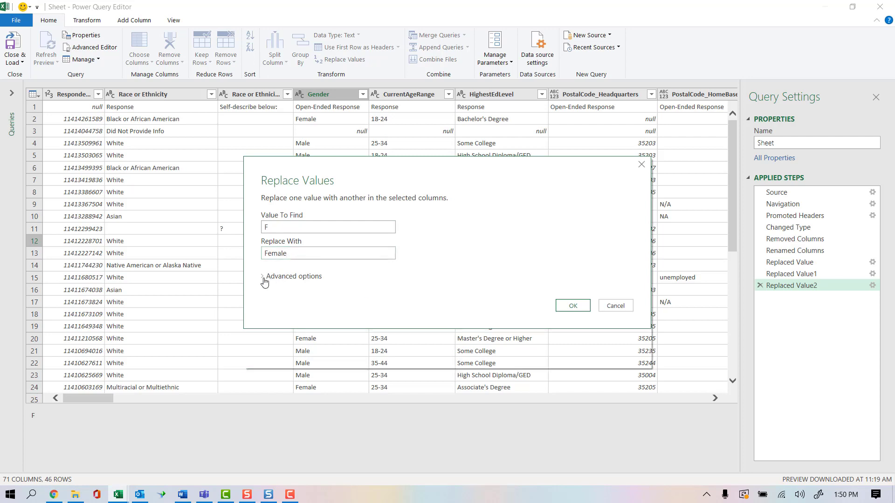
{"action": "left_click", "coordinate": [263, 277]}
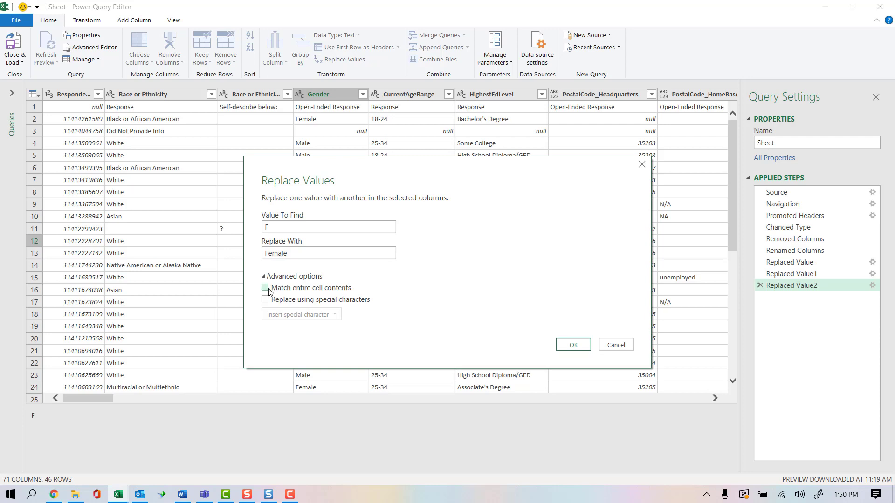
{"action": "left_click", "coordinate": [268, 289]}
{"action": "left_click", "coordinate": [574, 348]}
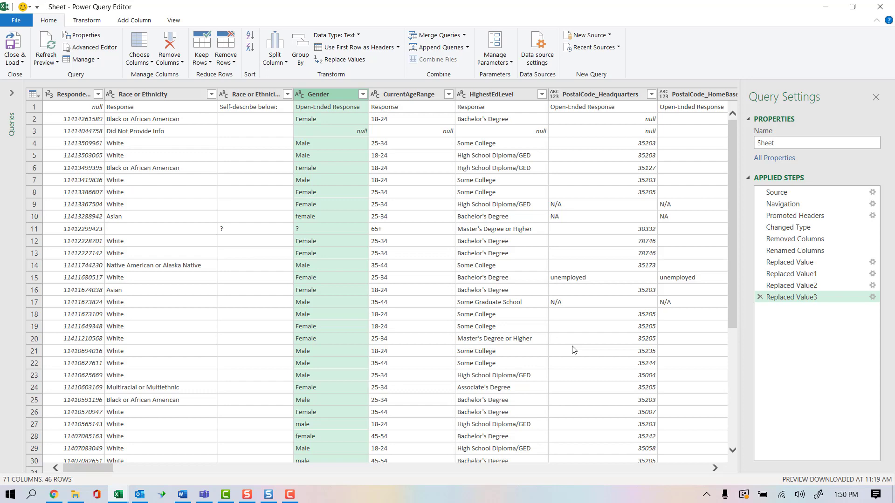
Replace Gender 'M' with 'Male', matching entire cell contents only.
{"action": "scroll", "coordinate": [333, 277], "scroll_direction": "down", "scroll_amount": 5}
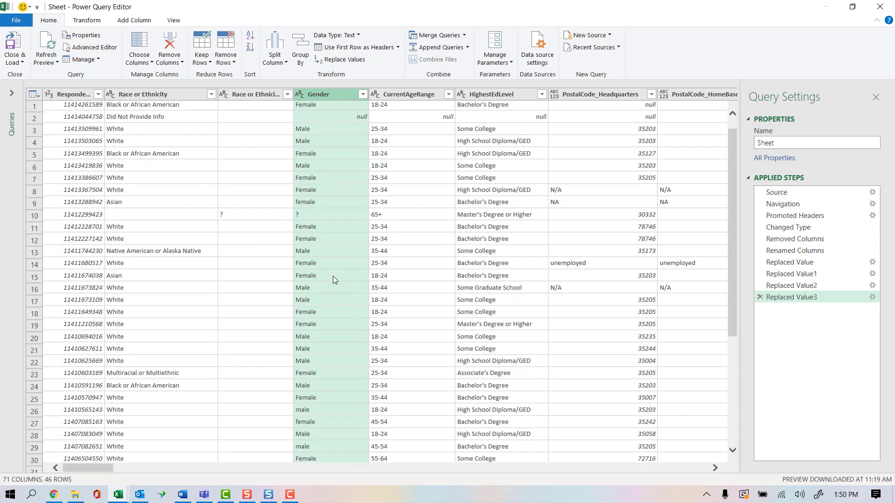
{"action": "scroll", "coordinate": [333, 278], "scroll_direction": "down", "scroll_amount": 1}
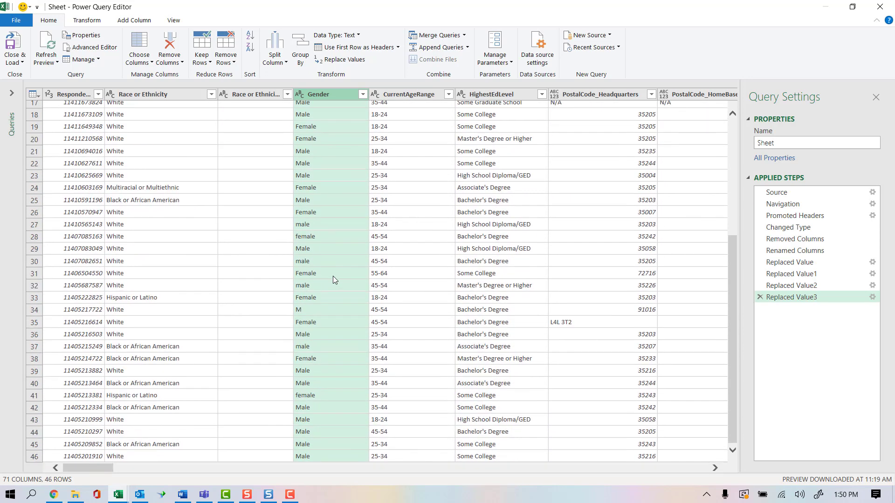
{"action": "left_click", "coordinate": [305, 309]}
{"action": "right_click", "coordinate": [305, 309]}
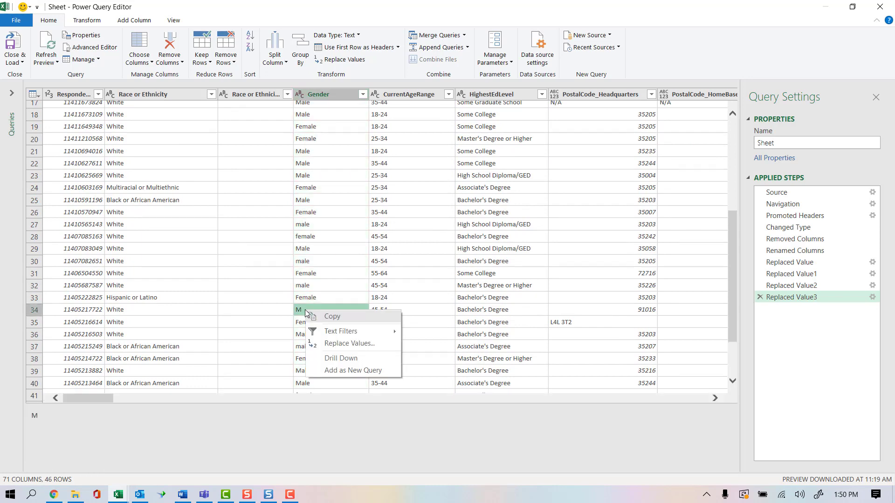
{"action": "left_click", "coordinate": [350, 344]}
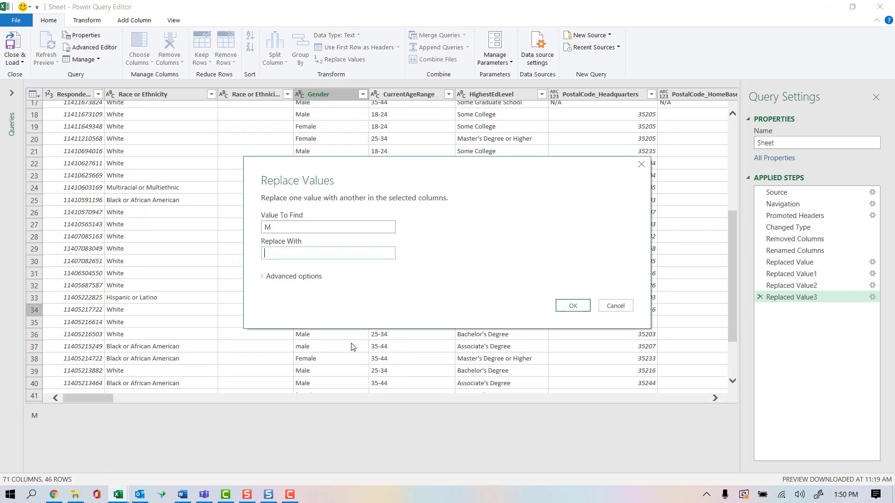
{"action": "type", "text": "Male"}
{"action": "left_click", "coordinate": [263, 278]}
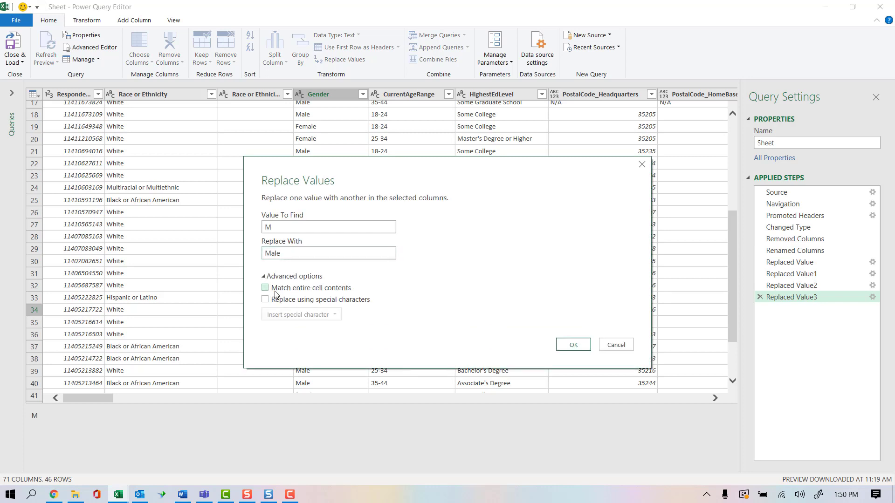
{"action": "left_click", "coordinate": [265, 288]}
{"action": "left_click", "coordinate": [575, 345]}
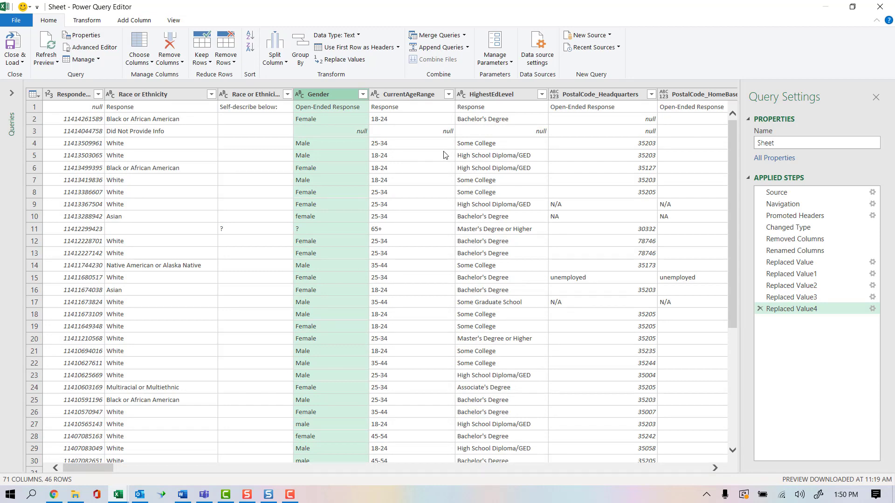
Replace null values in CurrentAgeRange with 'Did Not Provide Info'.
{"action": "left_click", "coordinate": [411, 133]}
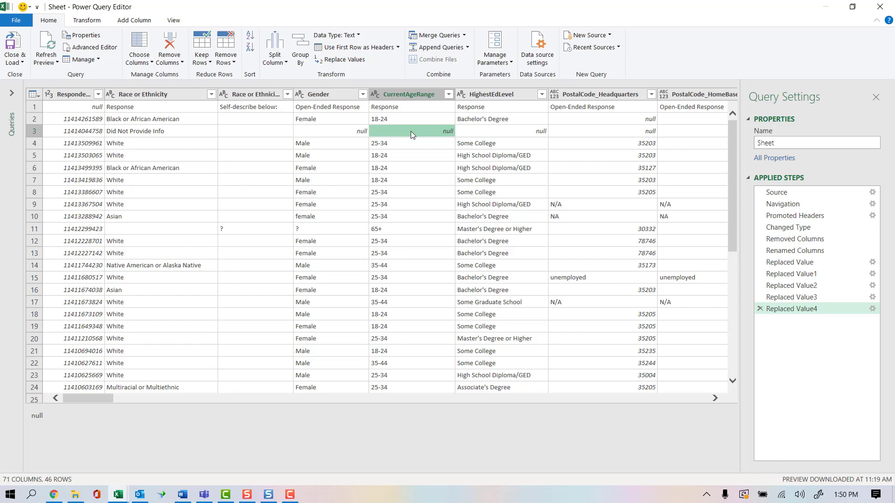
{"action": "right_click", "coordinate": [411, 132]}
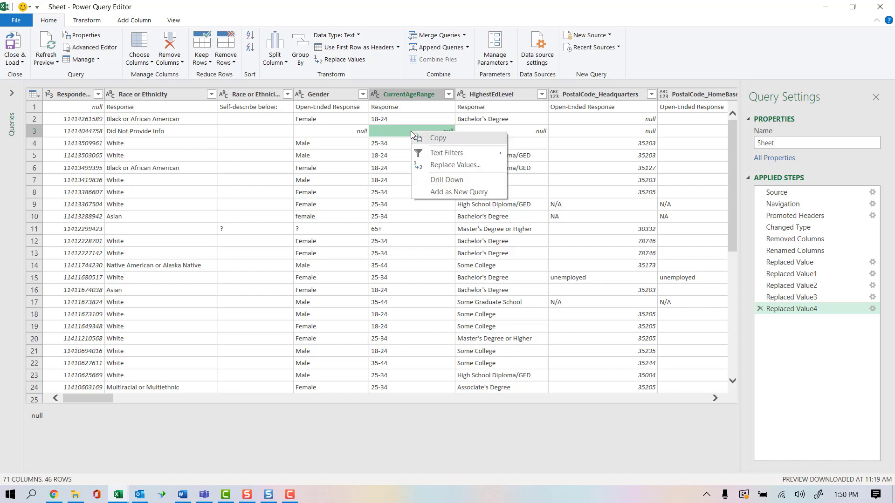
{"action": "left_click", "coordinate": [440, 167]}
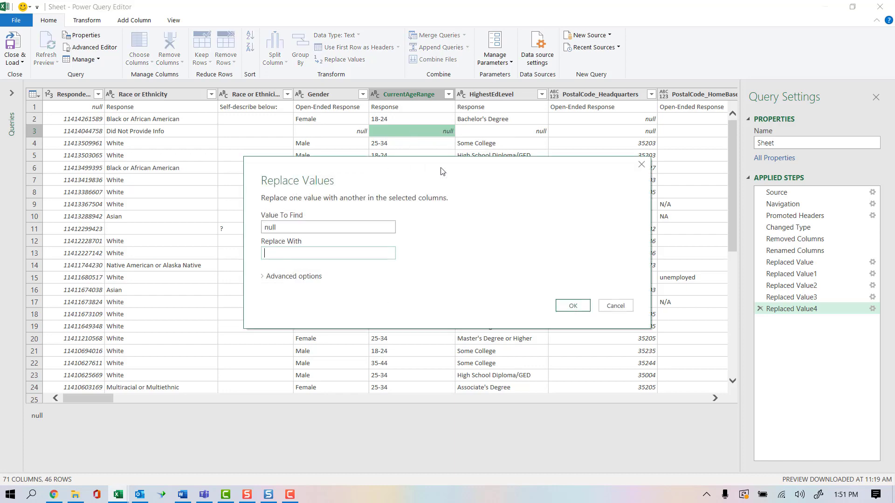
{"action": "type", "text": "Did not"}
{"action": "key", "text": "BackSpace"}
{"action": "key", "text": "BackSpace"}
{"action": "key", "text": "BackSpace"}
{"action": "type", "text": "Not Provide Info"}
{"action": "key", "text": "Return"}
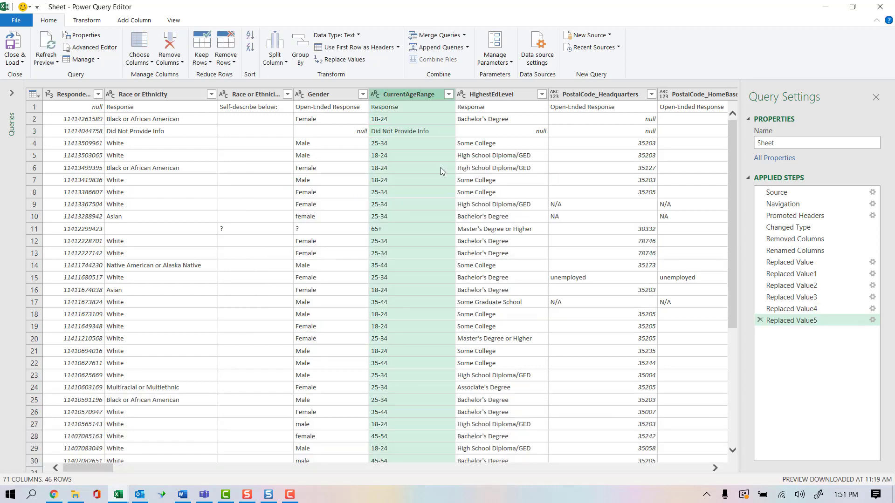
Replace null values in HighestEdLevel with 'Did Not Provide Info', copying that text.
{"action": "right_click", "coordinate": [498, 129]}
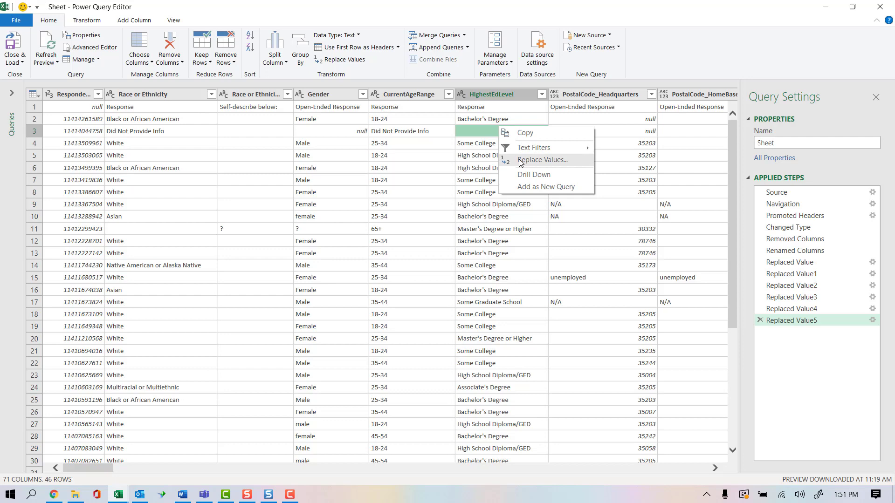
{"action": "left_click", "coordinate": [518, 160]}
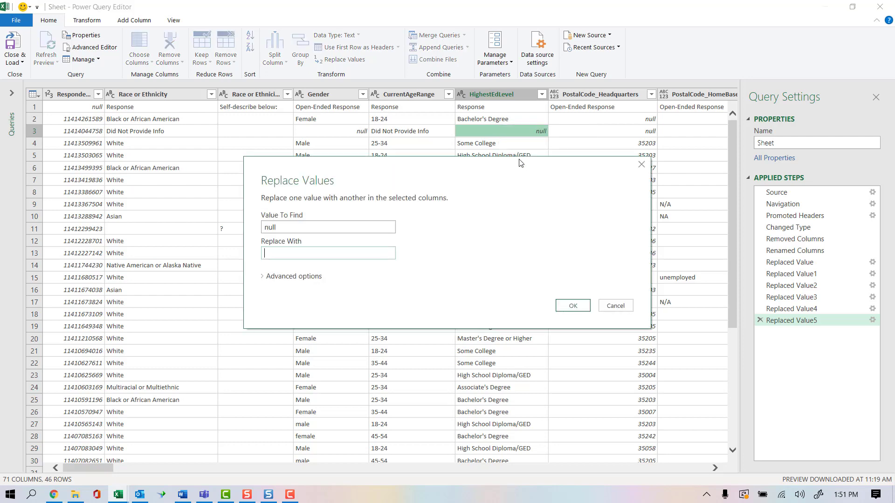
{"action": "type", "text": "Did Not Provide Info"}
{"action": "left_click_drag", "start_coordinate": [343, 253], "coordinate": [249, 255]}
{"action": "key", "text": "ctrl+c"}
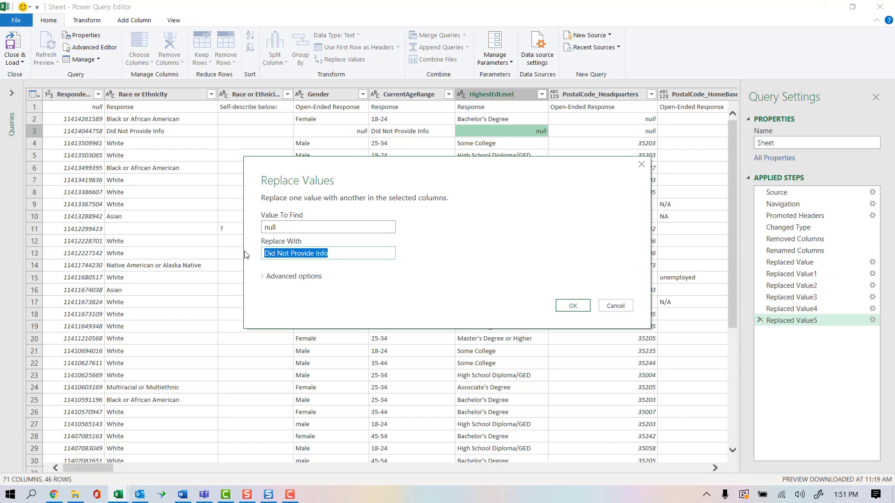
{"action": "left_click", "coordinate": [573, 307]}
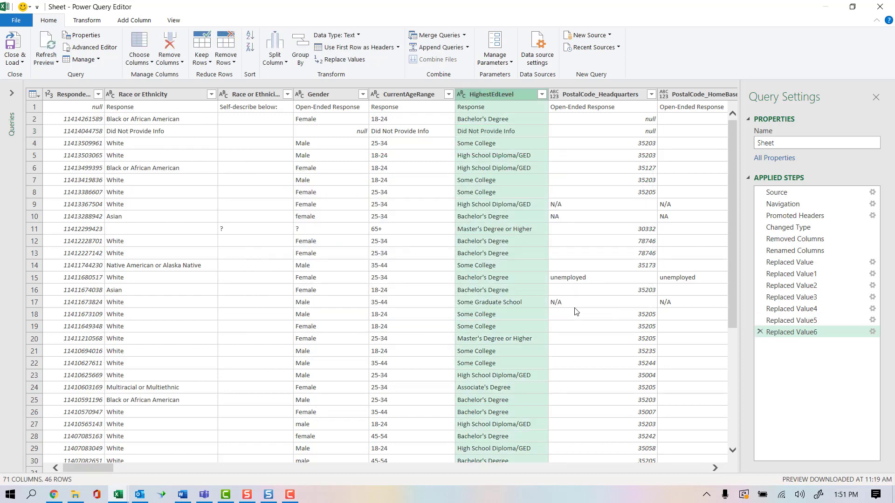
Replace the null Gender value with the pasted 'Did Not Provide Info'.
{"action": "right_click", "coordinate": [333, 133]}
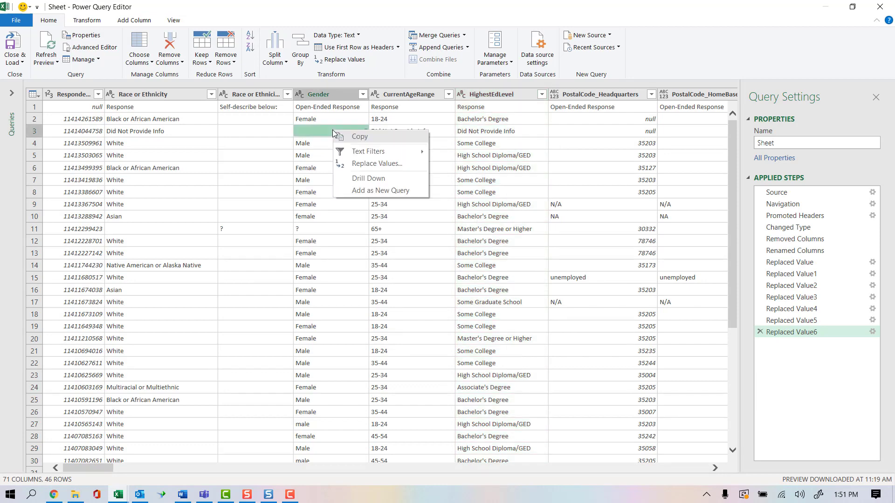
{"action": "left_click", "coordinate": [360, 164]}
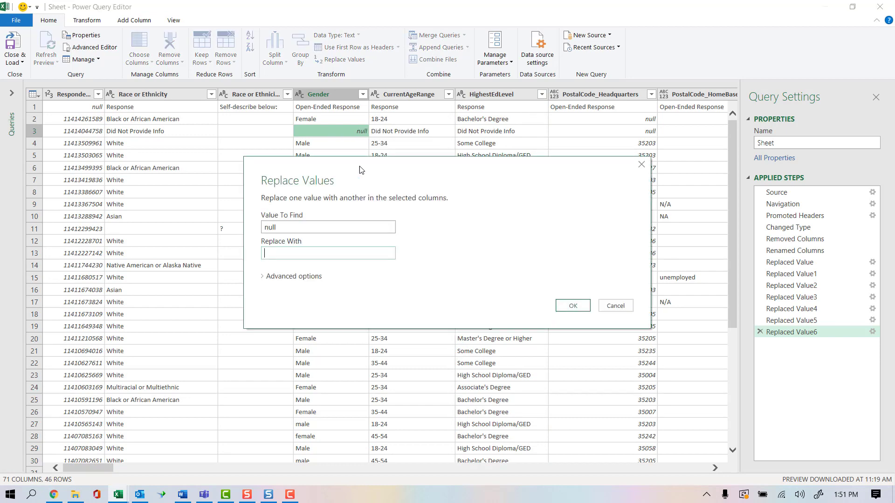
{"action": "key", "text": "ctrl+v"}
{"action": "left_click", "coordinate": [572, 306]}
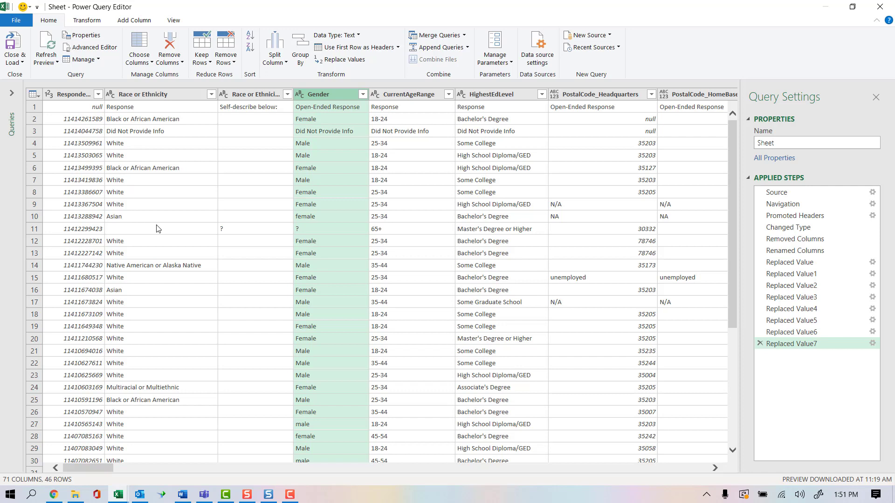
{"action": "left_click", "coordinate": [259, 233]}
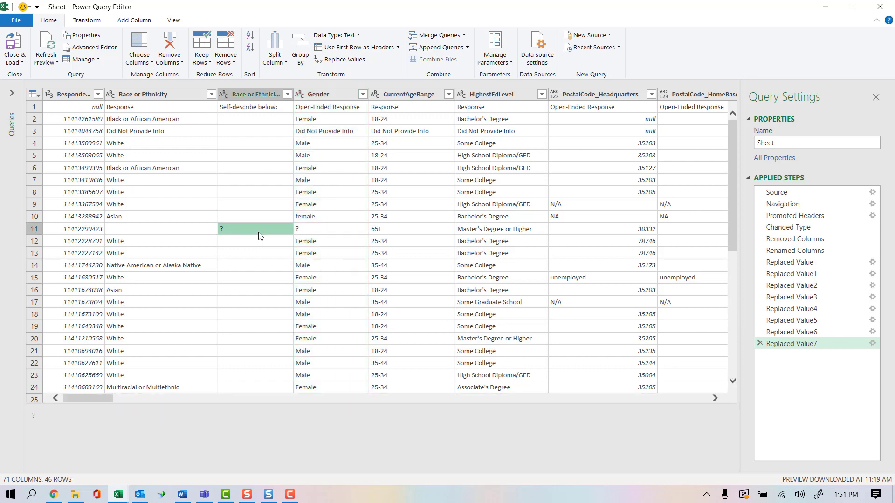
{"action": "left_click", "coordinate": [324, 237]}
{"action": "left_click", "coordinate": [178, 233]}
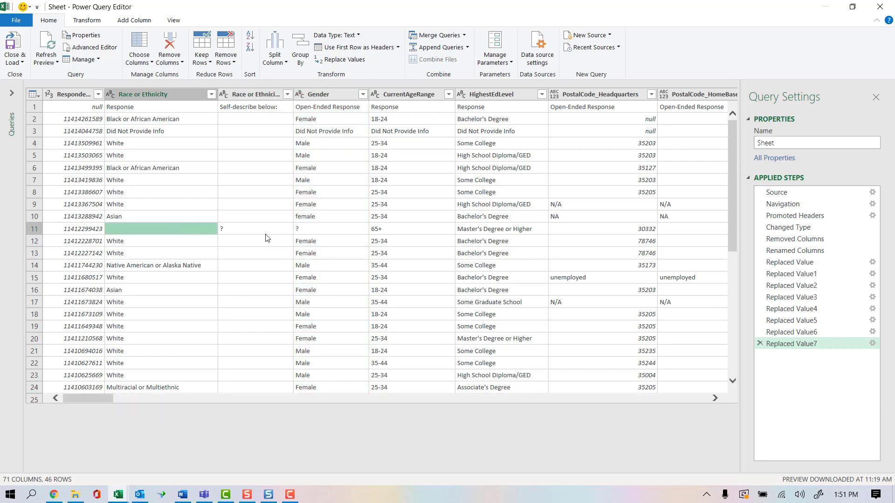
{"action": "left_click", "coordinate": [241, 237]}
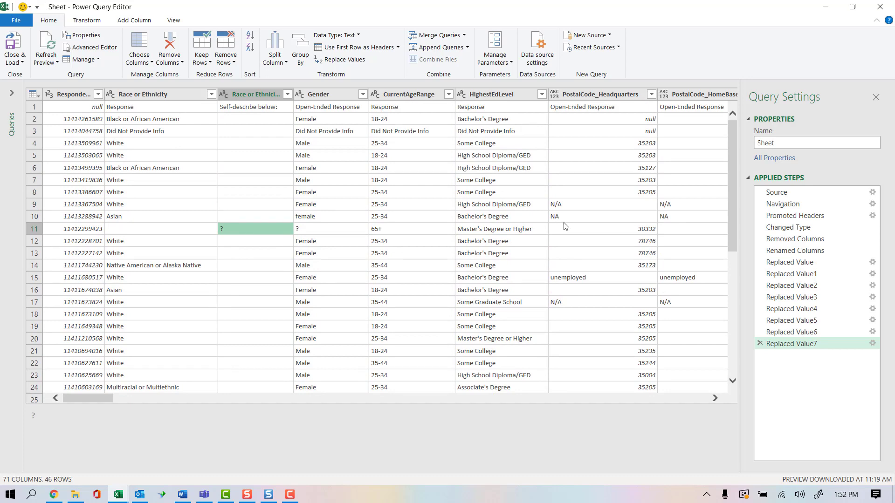
{"action": "scroll", "coordinate": [565, 227], "scroll_direction": "right", "scroll_amount": 3}
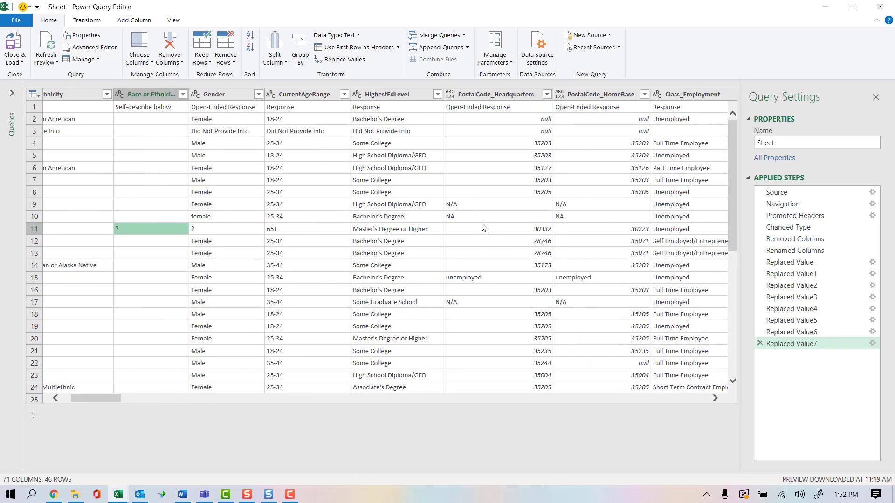